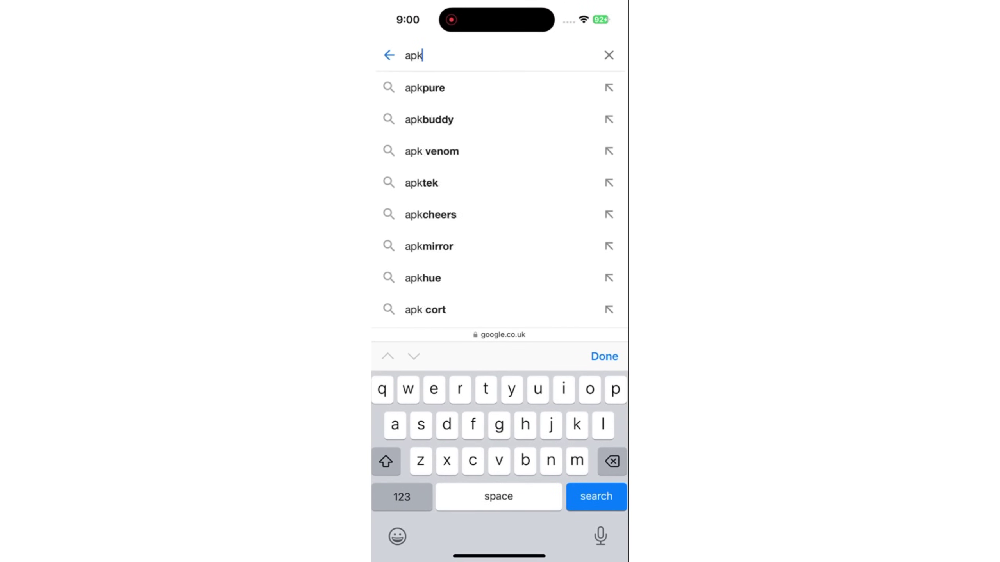
{"action": "type", "text": "mad.stor"}
- Search Google for apkmad.store and open the apkmad.store result
{"action": "left_click", "coordinate": [438, 87]}
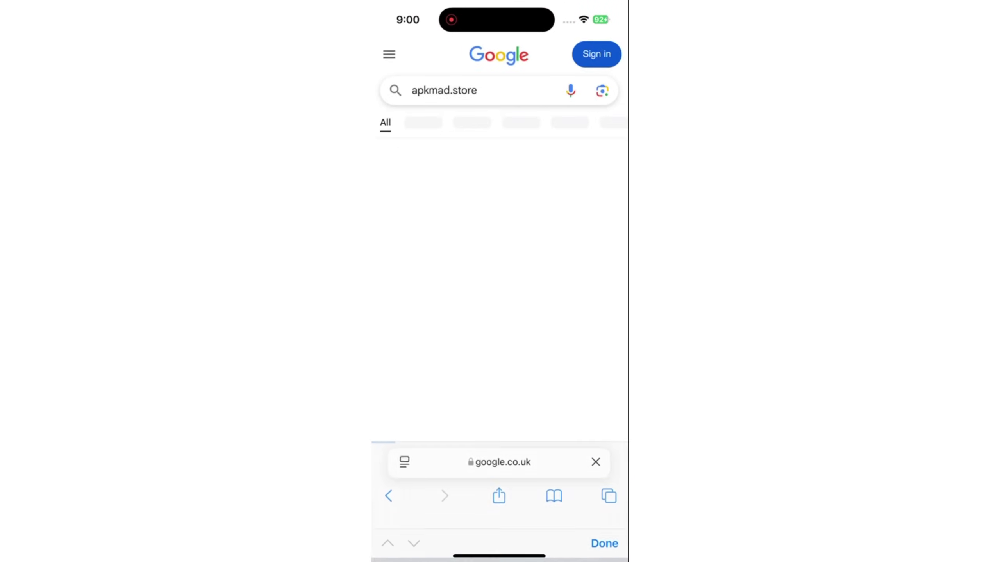
{"action": "left_click", "coordinate": [419, 310]}
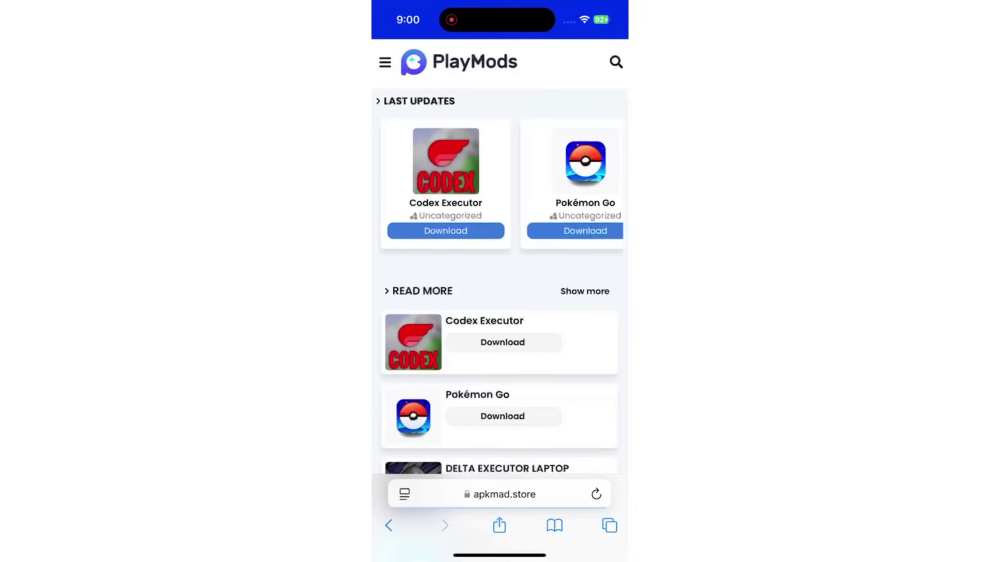
{"action": "scroll", "coordinate": [500, 312], "scroll_direction": "down", "scroll_amount": 3}
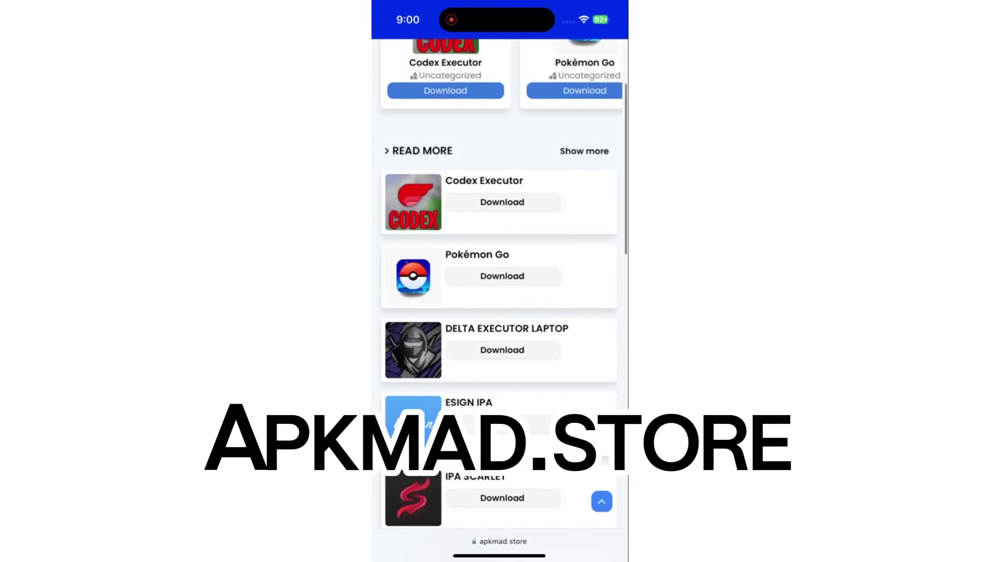
{"action": "scroll", "coordinate": [500, 312], "scroll_direction": "down", "scroll_amount": 5}
{"action": "scroll", "coordinate": [499, 313], "scroll_direction": "down", "scroll_amount": 2}
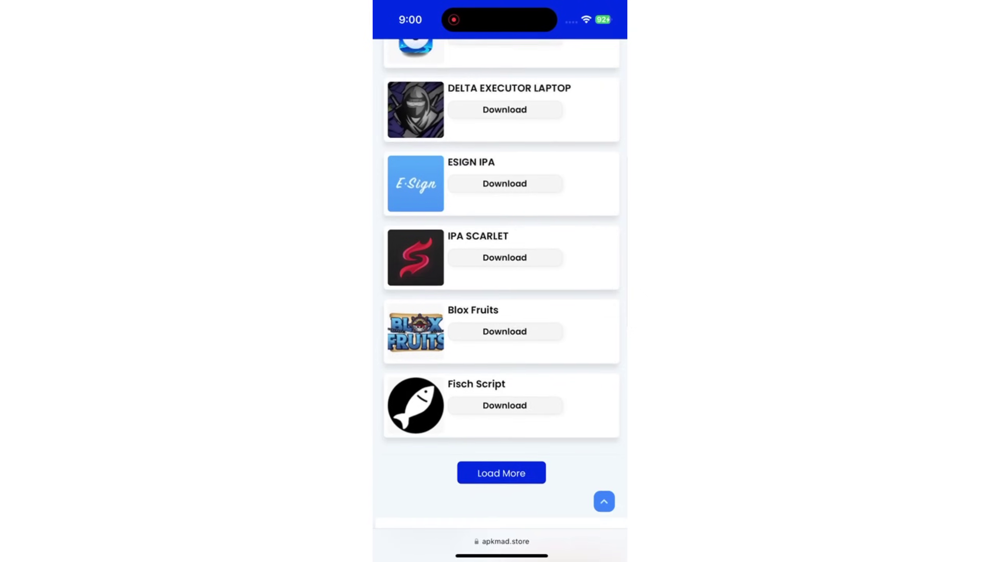
{"action": "scroll", "coordinate": [500, 313], "scroll_direction": "down", "scroll_amount": 2}
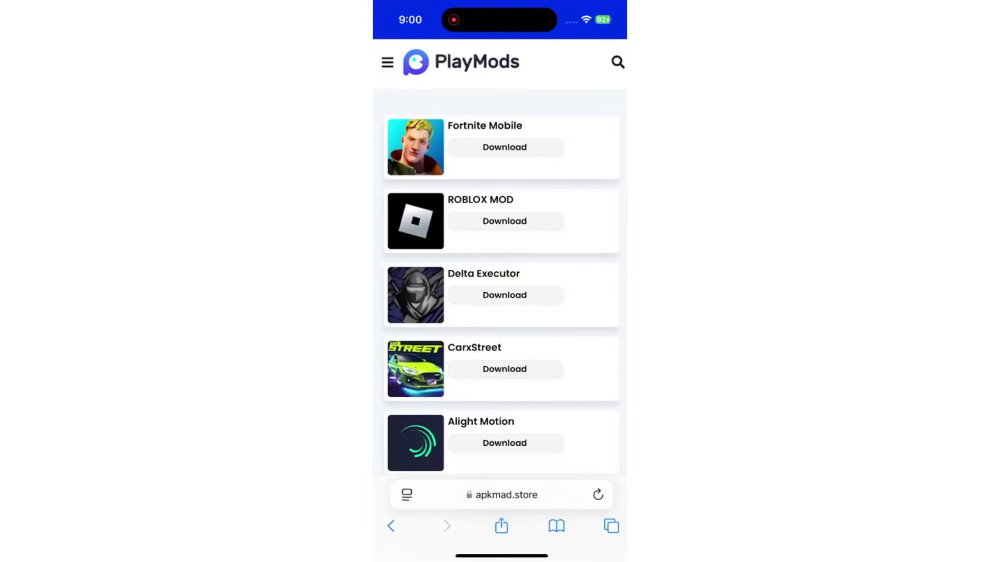
{"action": "scroll", "coordinate": [501, 297], "scroll_direction": "down", "scroll_amount": 3}
- Open the Delta Executor app page and start its download
{"action": "left_click", "coordinate": [505, 181]}
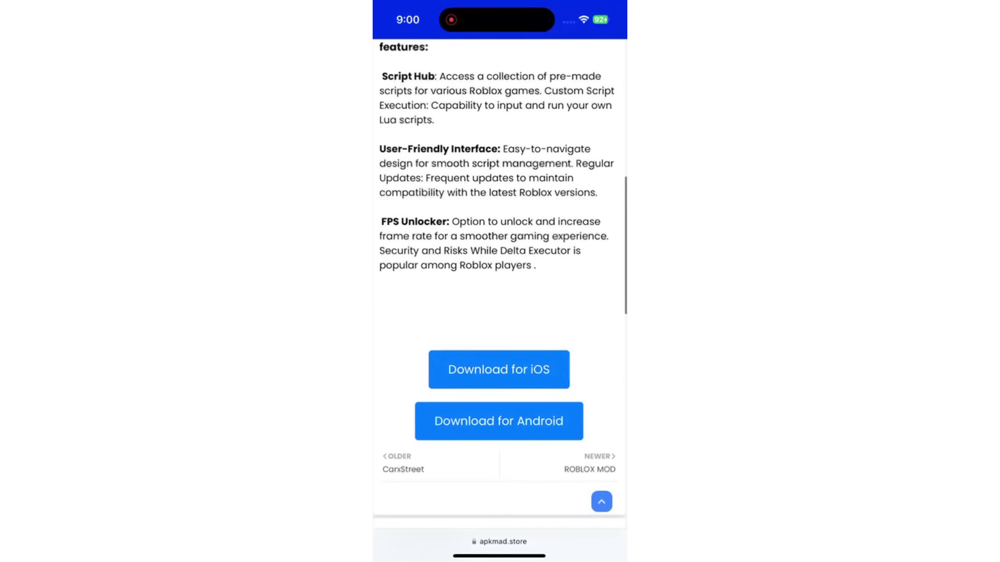
{"action": "left_click", "coordinate": [498, 370]}
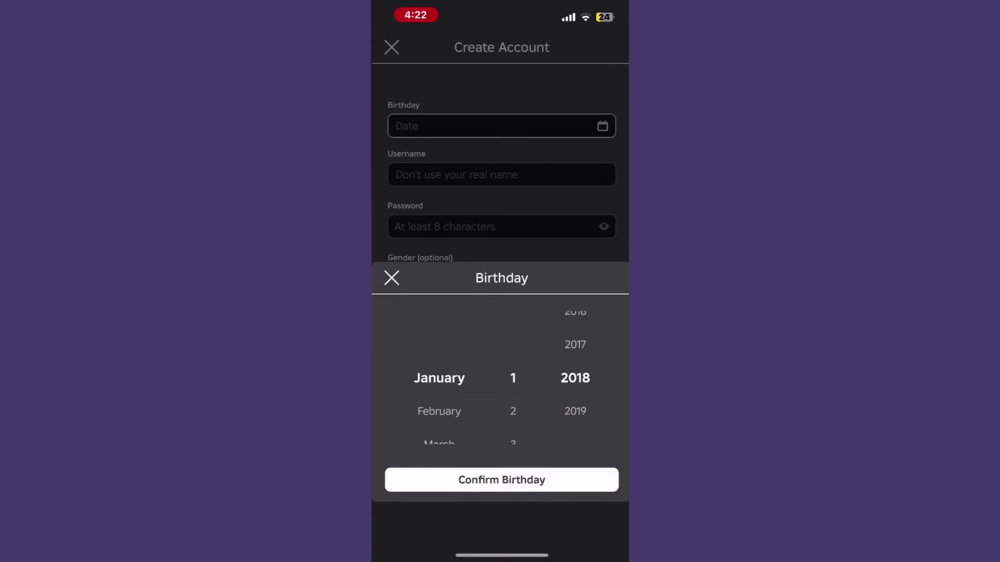
{"action": "scroll", "coordinate": [575, 372], "scroll_direction": "up", "scroll_amount": 10}
{"action": "scroll", "coordinate": [576, 372], "scroll_direction": "up", "scroll_amount": 10}
- Confirm January 1 1995 as the birthday and enter a username
{"action": "left_click", "coordinate": [502, 475]}
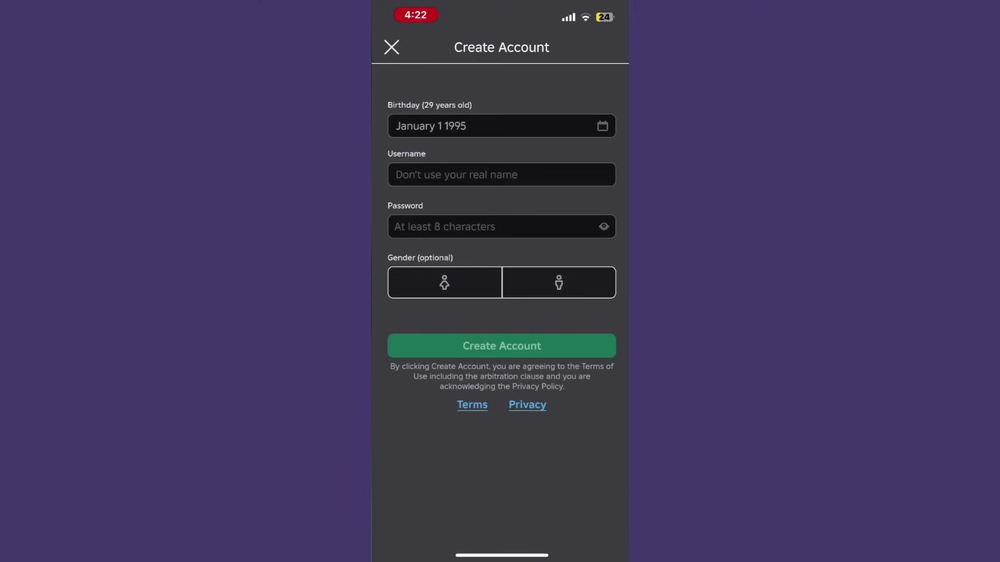
{"action": "left_click", "coordinate": [502, 172]}
{"action": "type", "text": "Thg"}
{"action": "key", "text": "Return"}
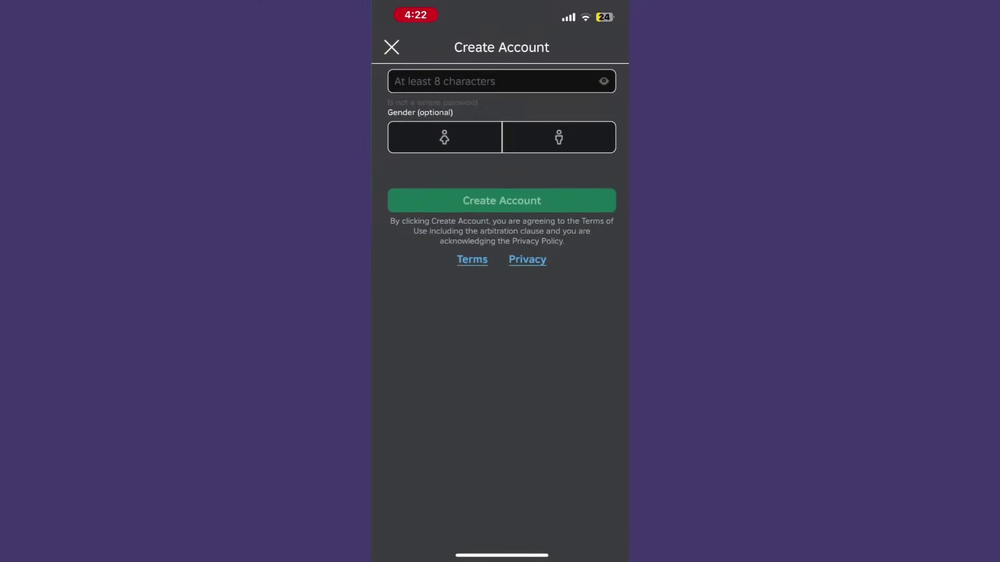
- Take a suggested username, choose male, enter a password and create the account
{"action": "left_click", "coordinate": [558, 161]}
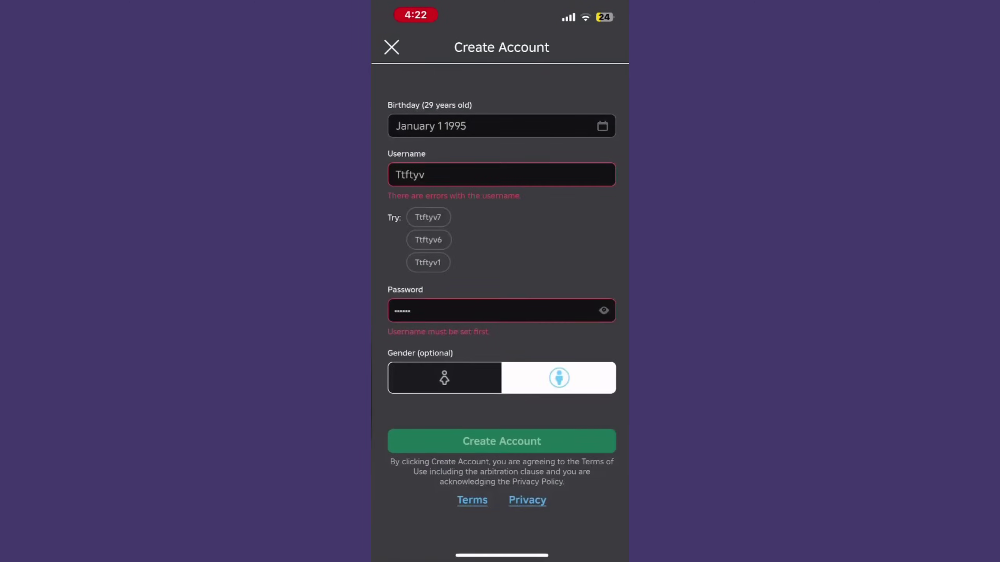
{"action": "left_click", "coordinate": [427, 262]}
{"action": "left_click", "coordinate": [501, 227]}
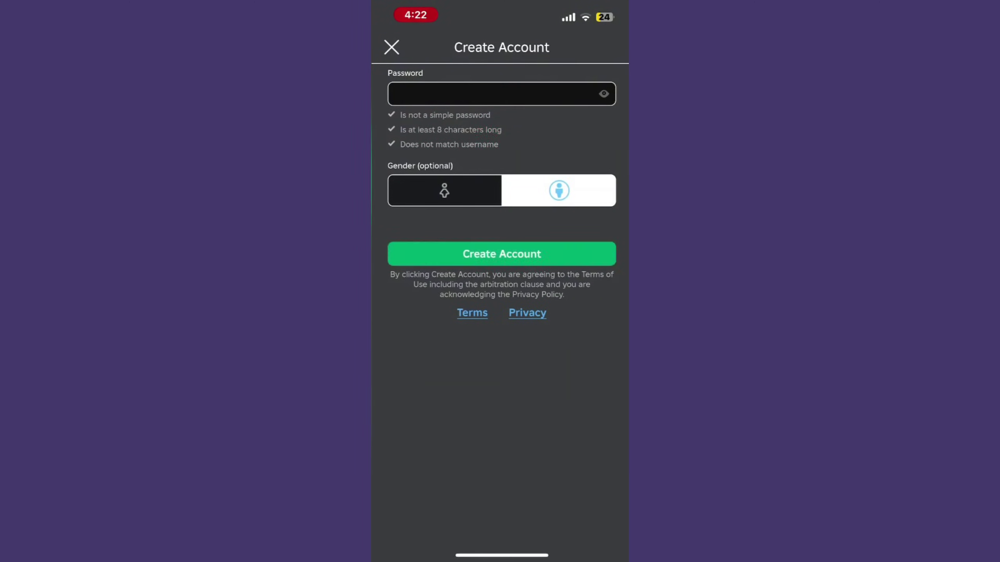
{"action": "left_click", "coordinate": [501, 254]}
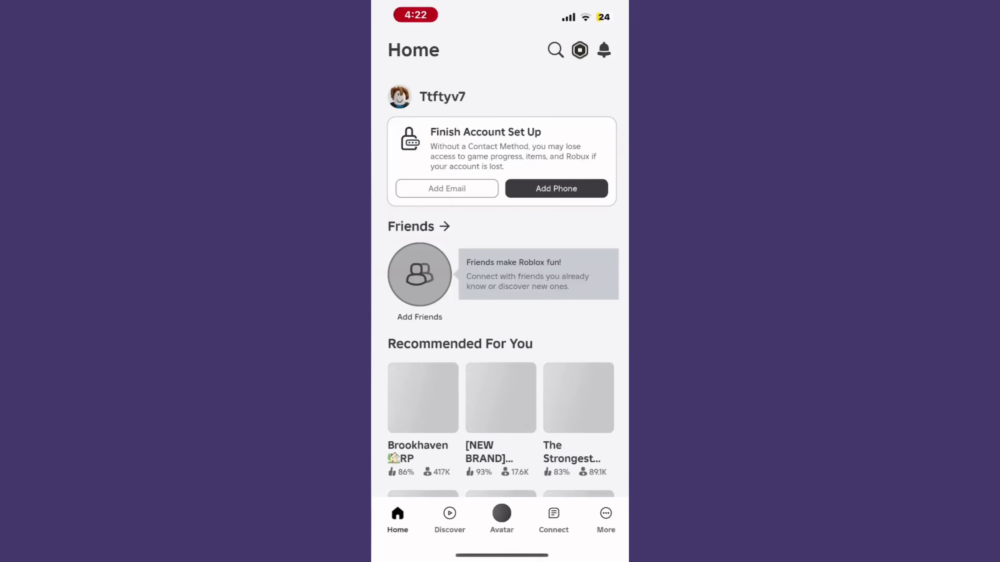
{"action": "scroll", "coordinate": [500, 282], "scroll_direction": "down", "scroll_amount": 5}
- Open the Brookhaven RP game details from the Home feed
{"action": "left_click", "coordinate": [423, 101]}
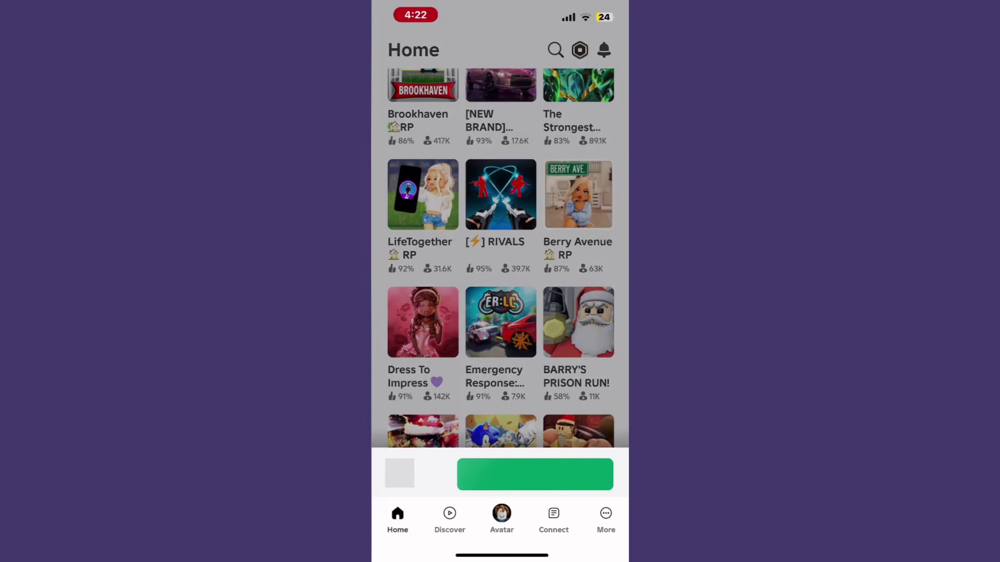